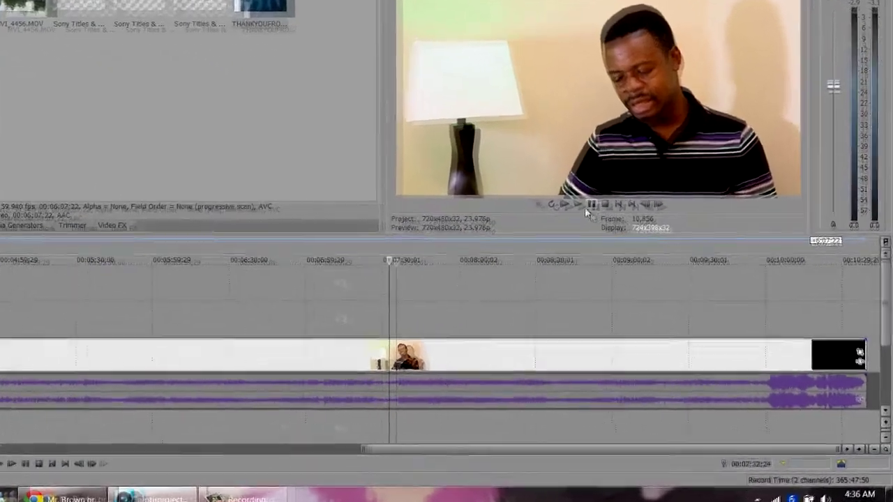
- Preview the talking-head footage briefly, then bring up the Media Generators presets
left_click(579, 205)
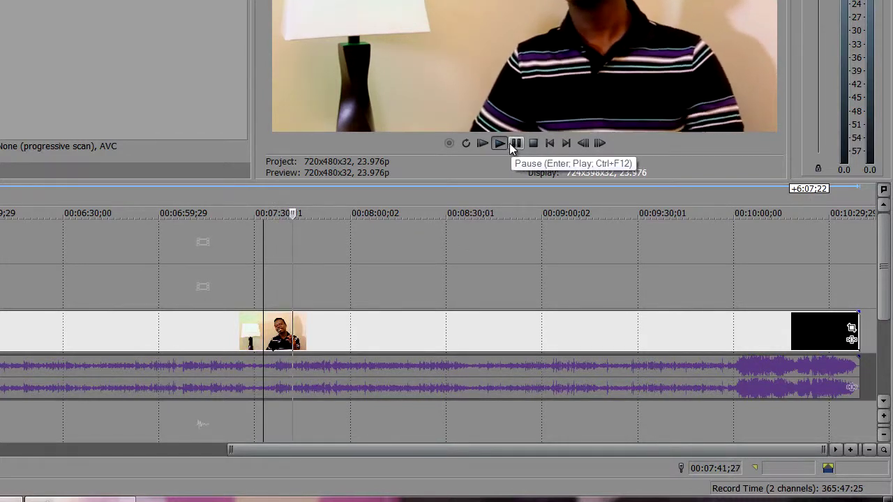
left_click(531, 144)
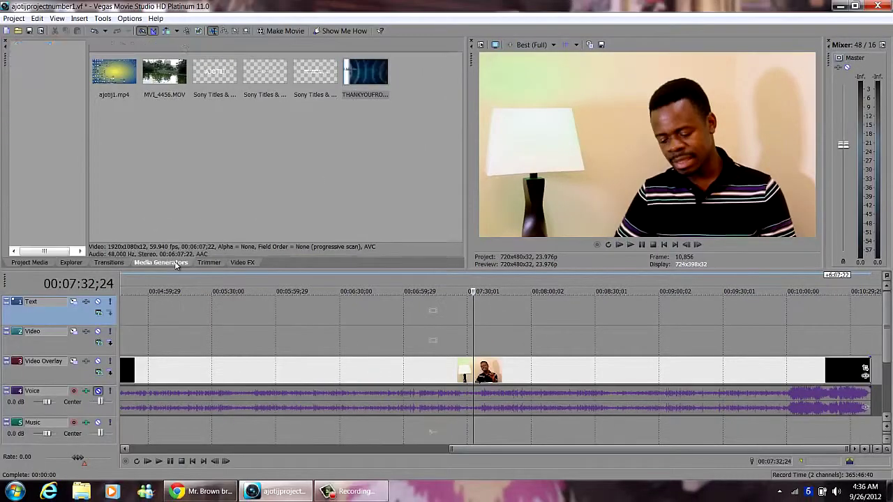
left_click(174, 263)
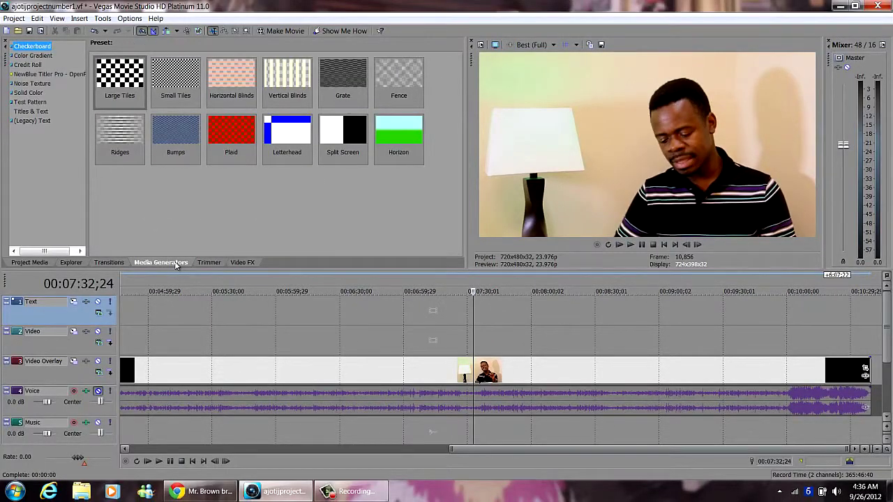
- Drop a Linear Black to Transparent colour gradient onto the Video track at the playhead
left_click(45, 56)
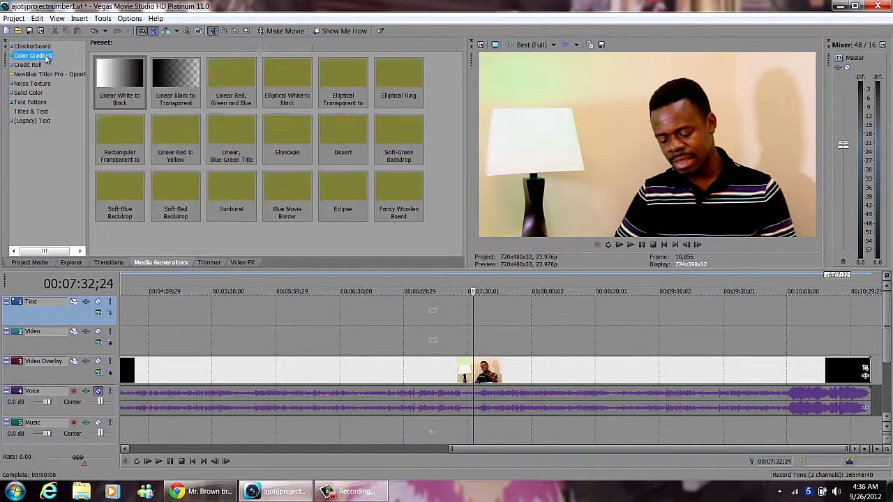
left_click(169, 79)
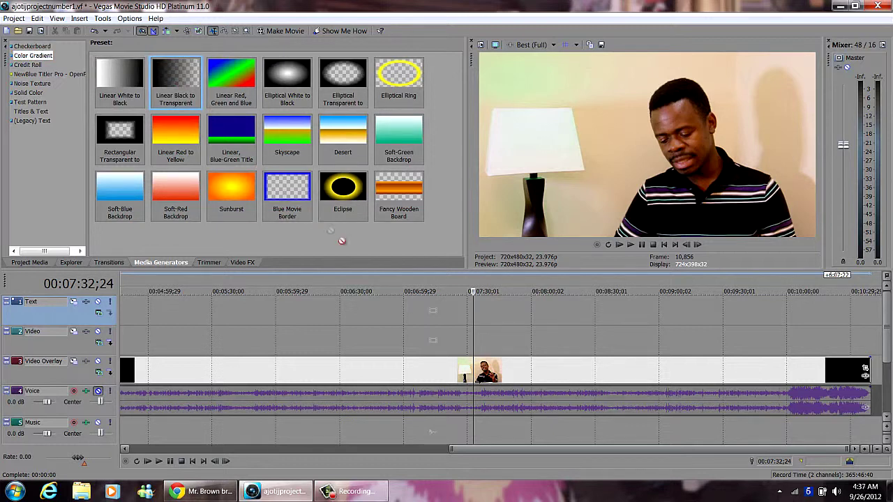
left_click_drag(342, 241, 481, 337)
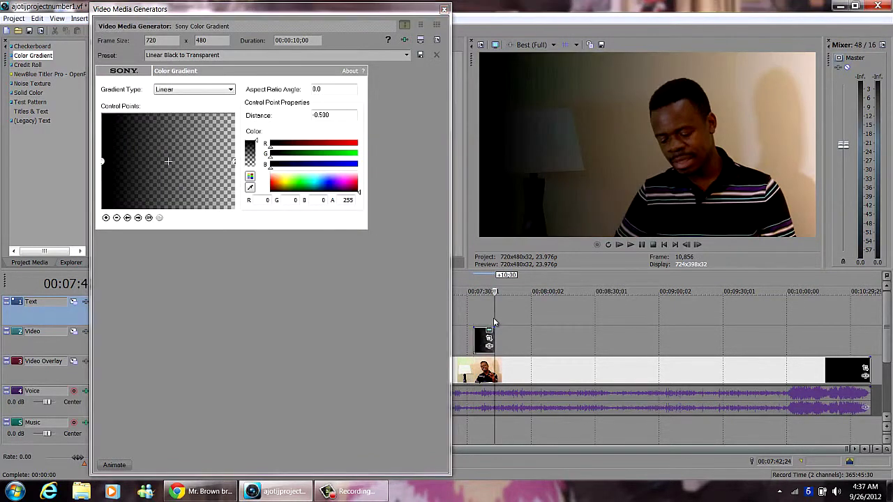
left_click(494, 322)
left_click(472, 318)
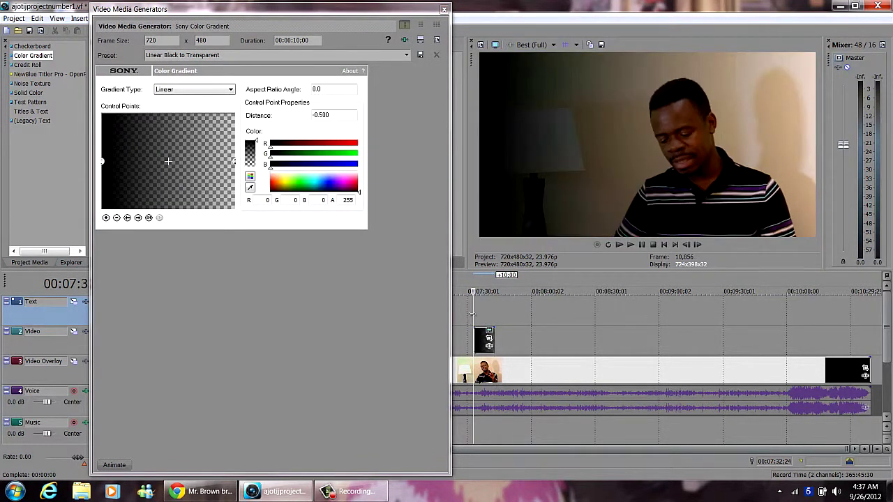
left_click(496, 318)
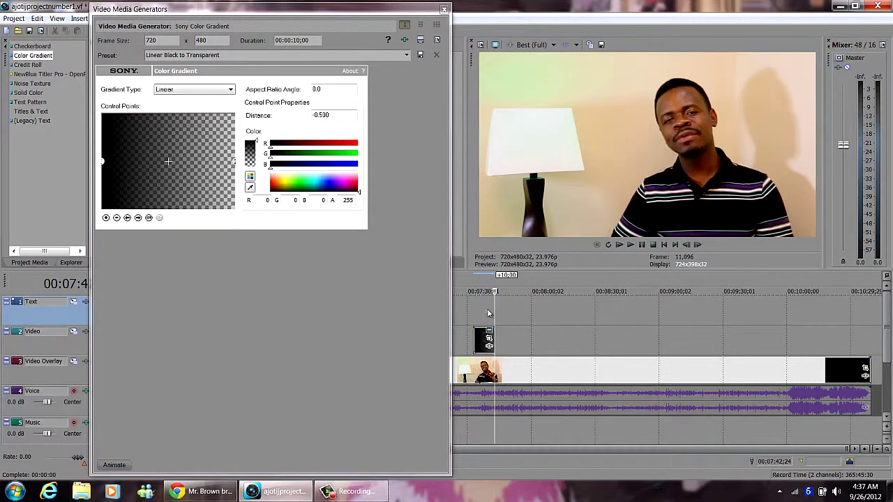
left_click(474, 311)
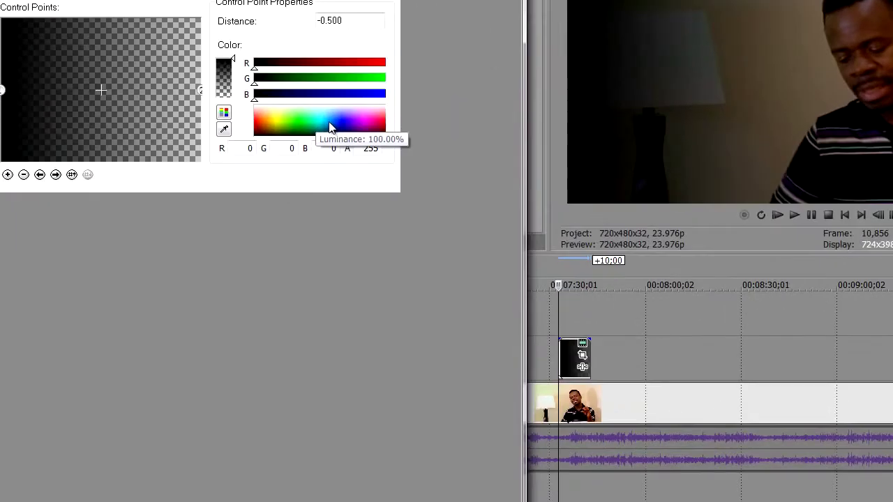
- Make the gradient orange and move its transparent end inward to distance -0.183
left_click(319, 185)
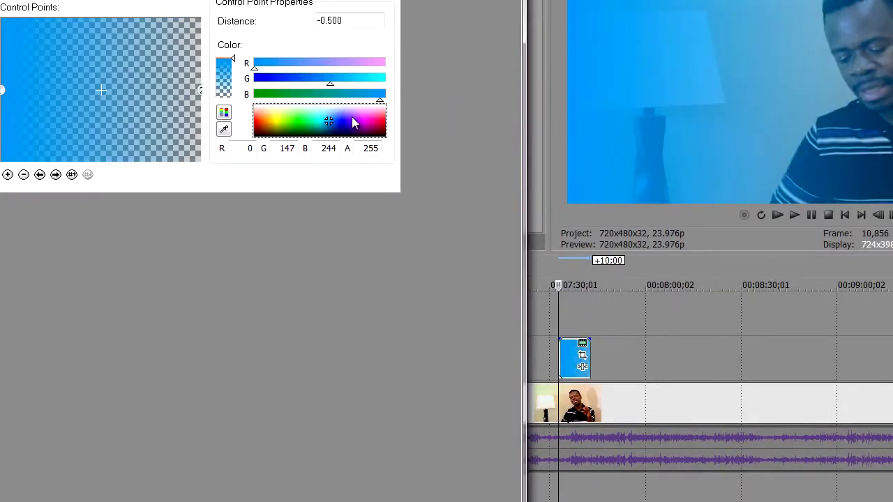
left_click(360, 123)
left_click(367, 123)
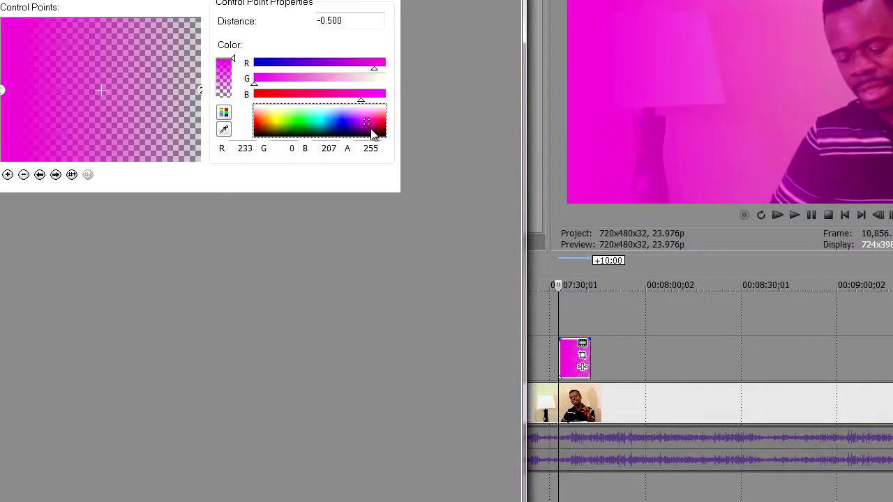
left_click(370, 129)
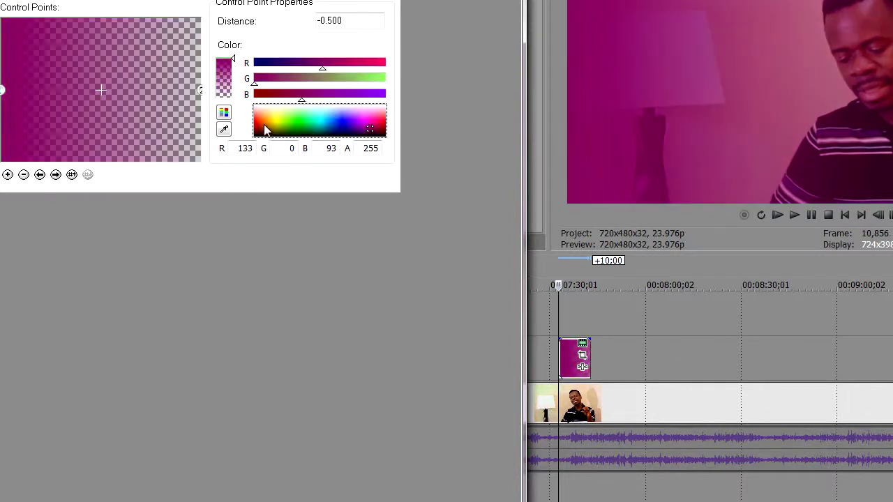
left_click(266, 123)
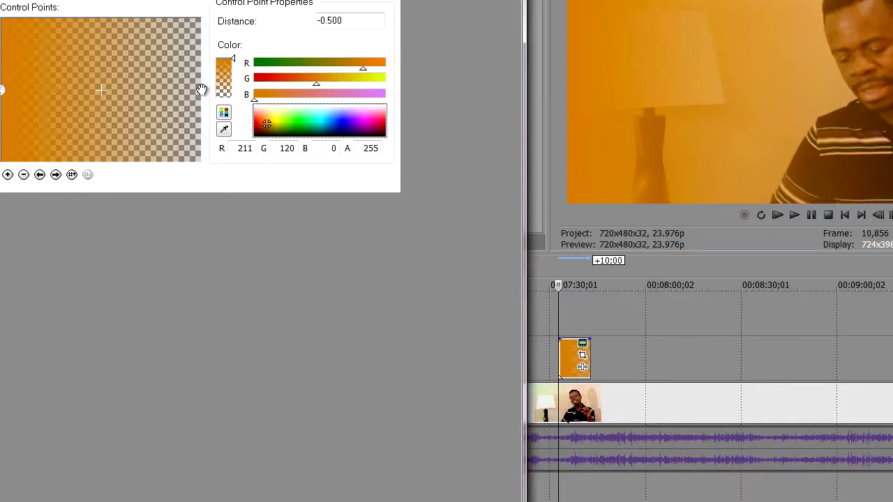
left_click_drag(201, 90, 139, 91)
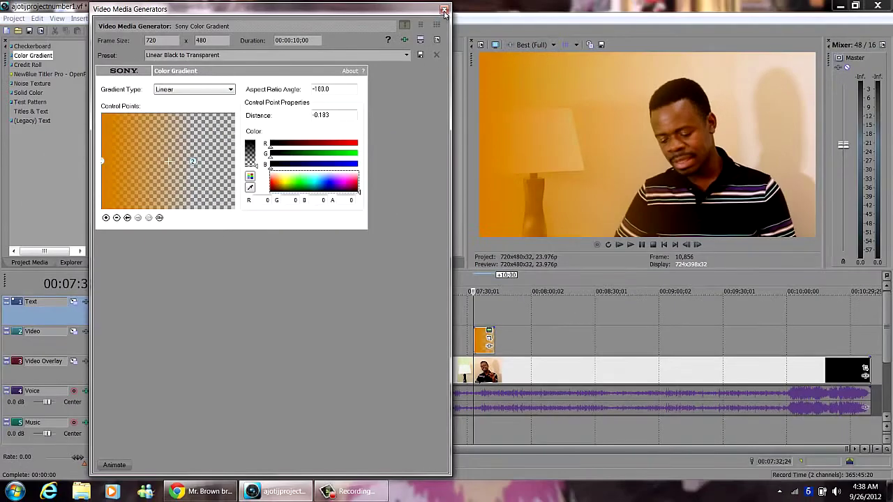
- Close the gradient settings and open Event Pan/Crop for the gradient clip
left_click(444, 10)
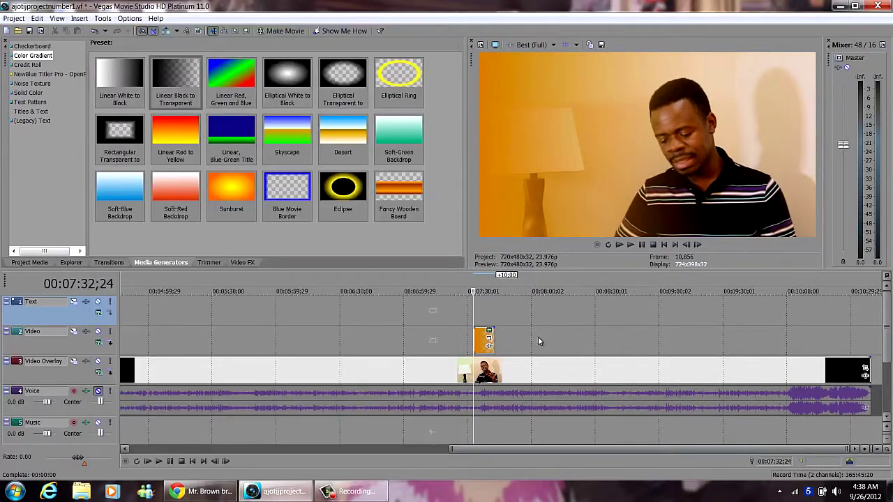
left_click(489, 339)
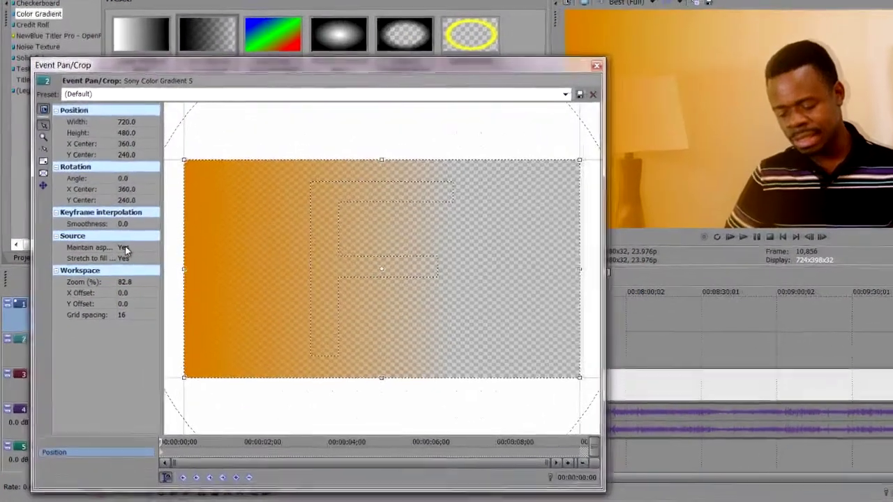
- Set Maintain aspect ratio and Stretch to fill to No for the gradient
left_click(106, 254)
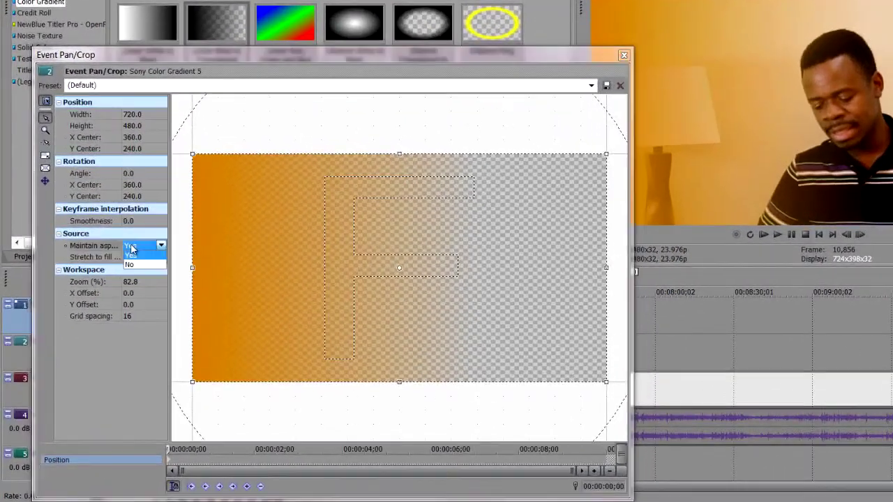
left_click(139, 265)
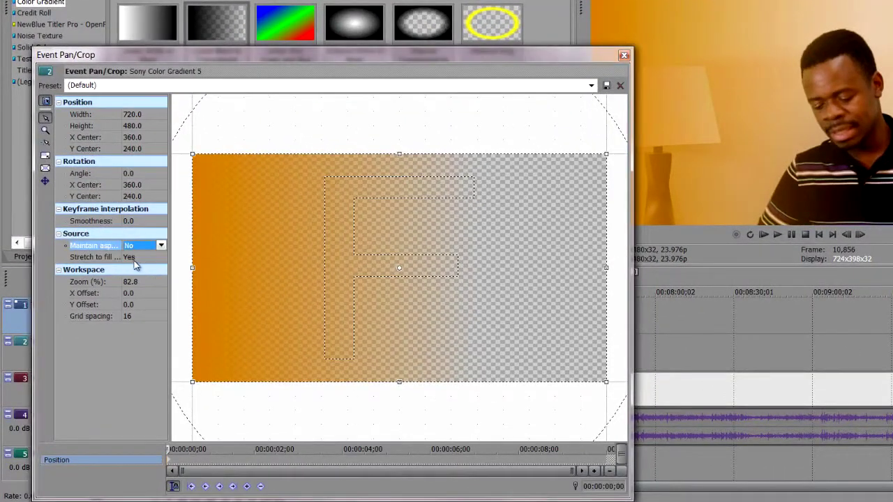
left_click(133, 257)
left_click(130, 277)
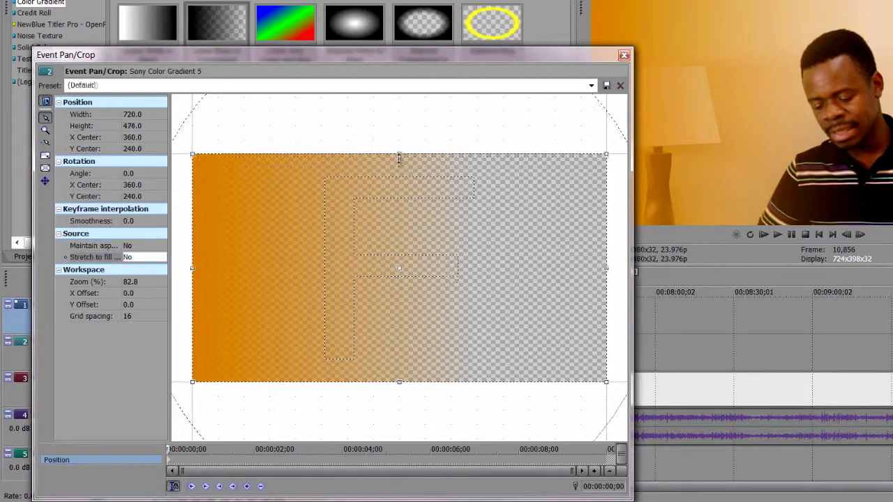
- Crop the gradient's top, bottom and left edges into a 678.2 x 139.5 bar
left_click_drag(399, 154, 398, 303)
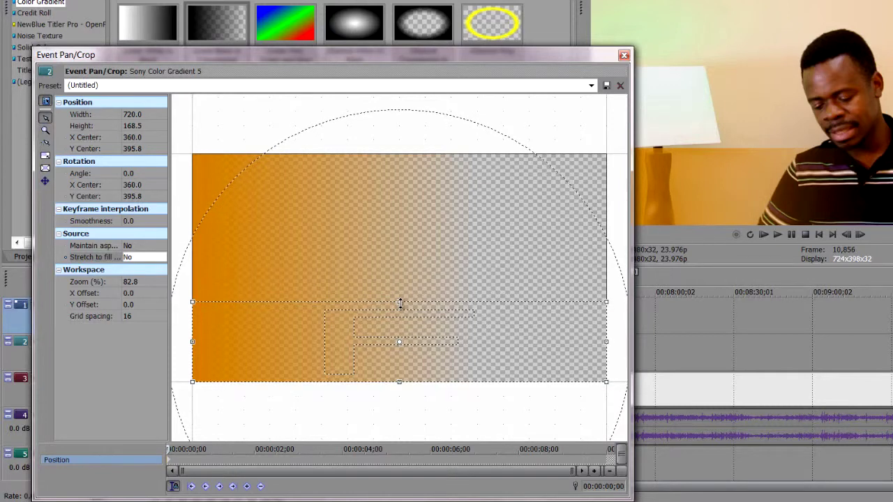
left_click_drag(399, 383, 398, 368)
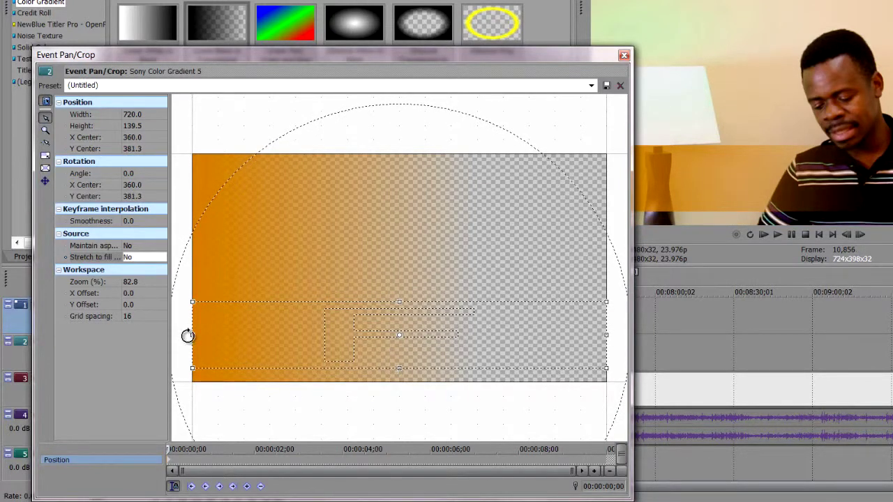
left_click_drag(368, 55, 318, 45)
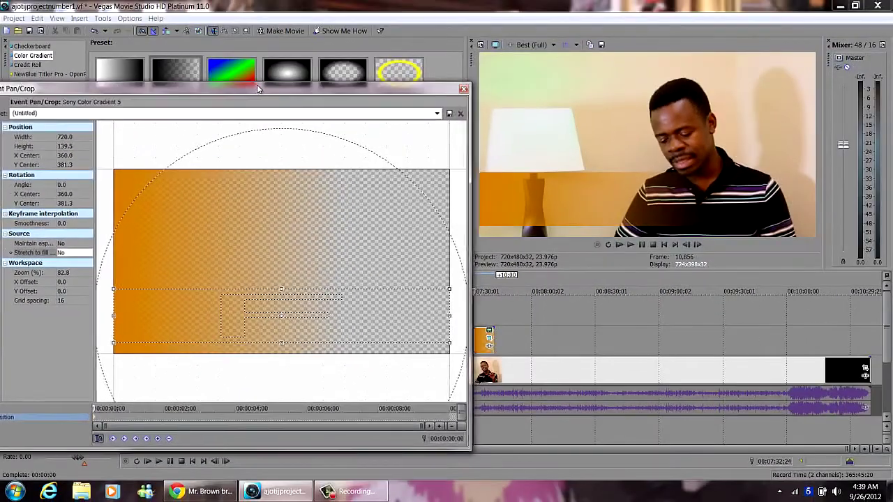
left_click_drag(258, 89, 259, 89)
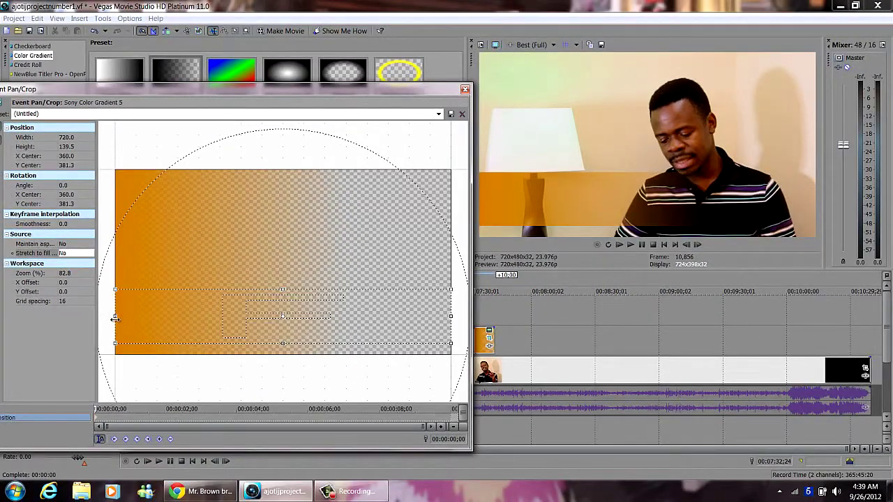
left_click_drag(118, 317, 134, 318)
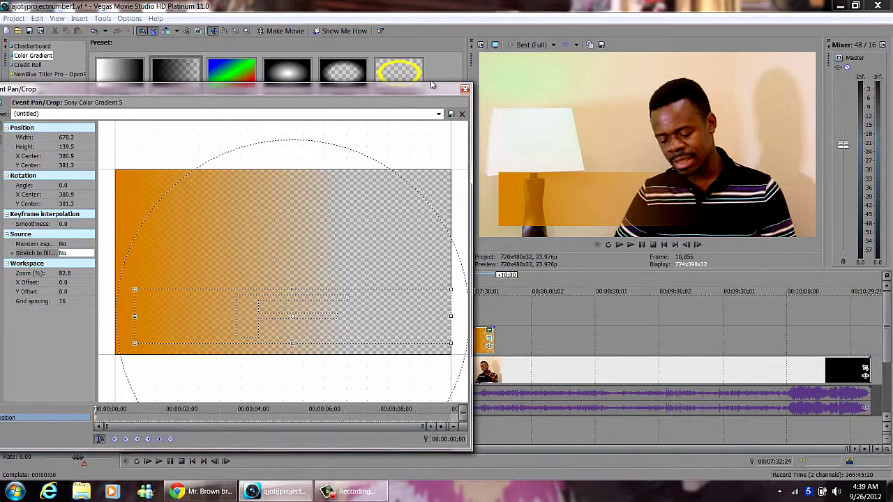
left_click(465, 90)
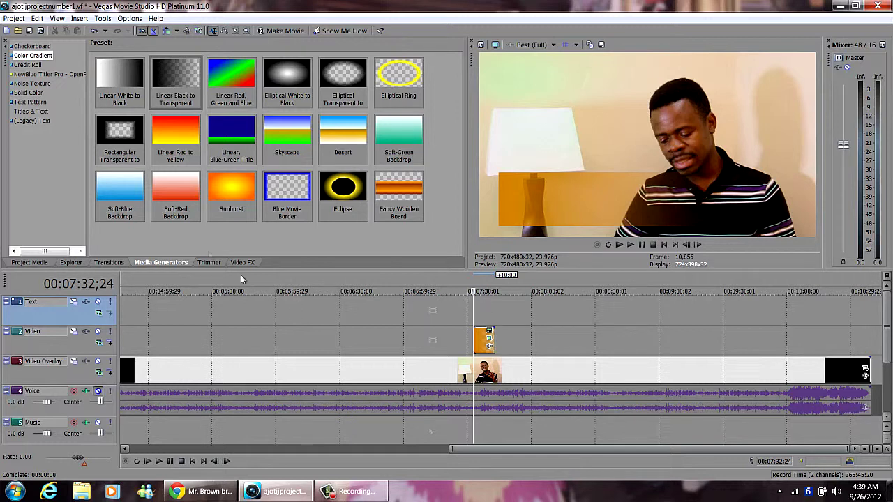
- Insert a Sony Titles & Text event reading 'Alex Joseck' over 'AJOTIJ' on the Text track
right_click(479, 310)
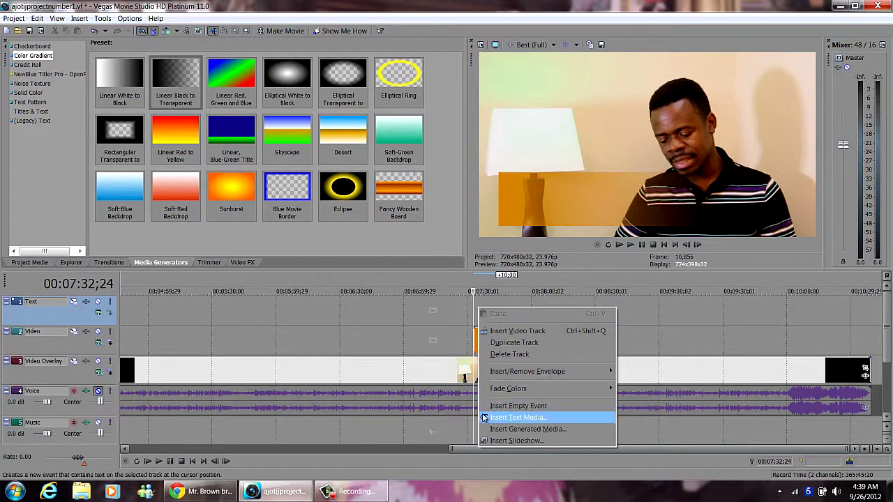
left_click(494, 429)
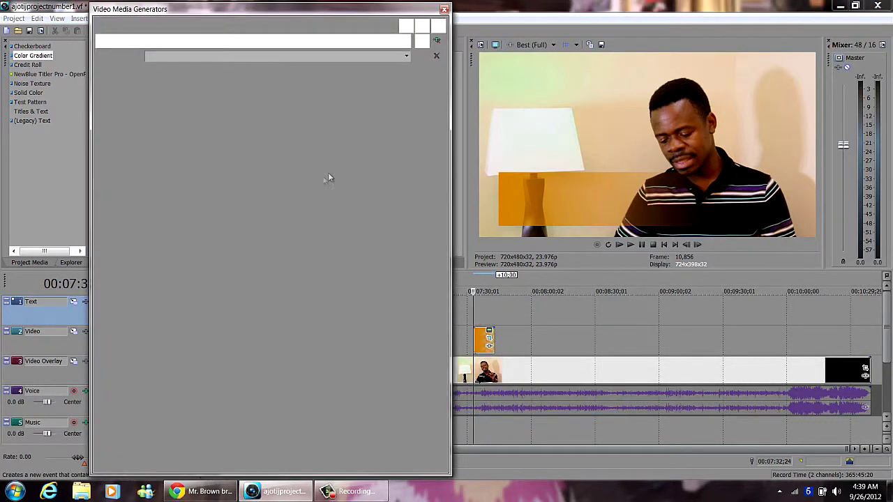
key("ctrl+a")
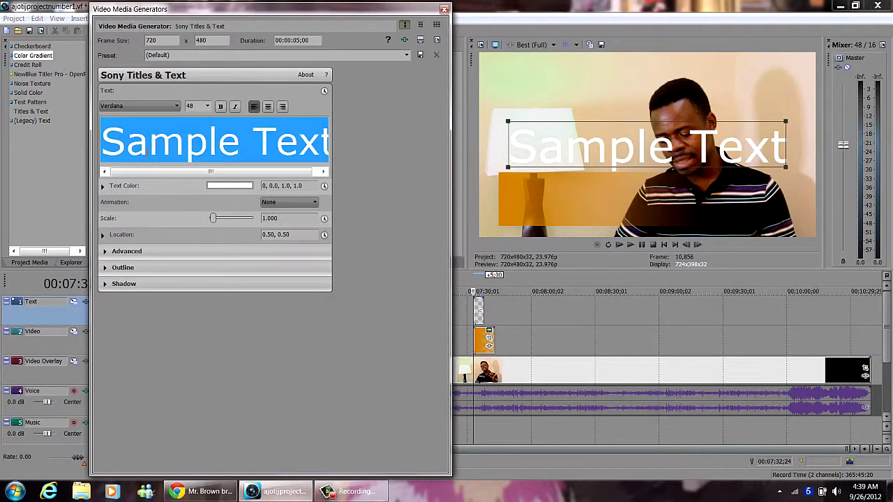
type("Alex Jo")
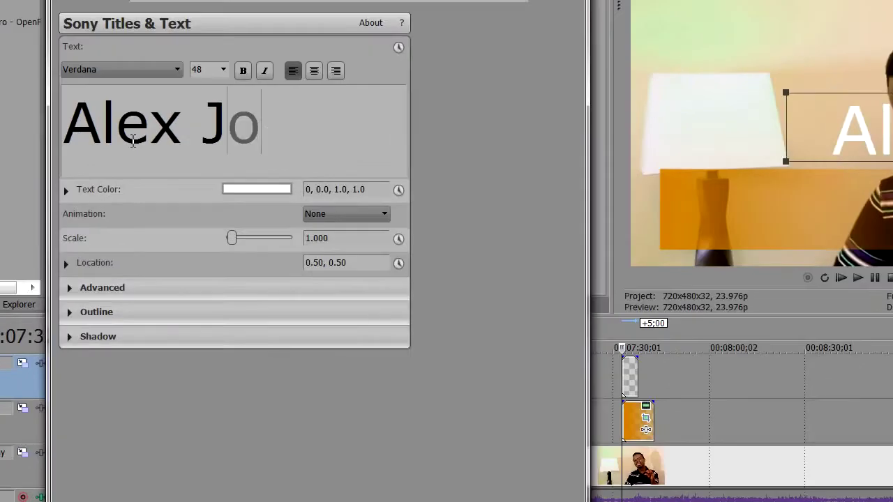
type("seck")
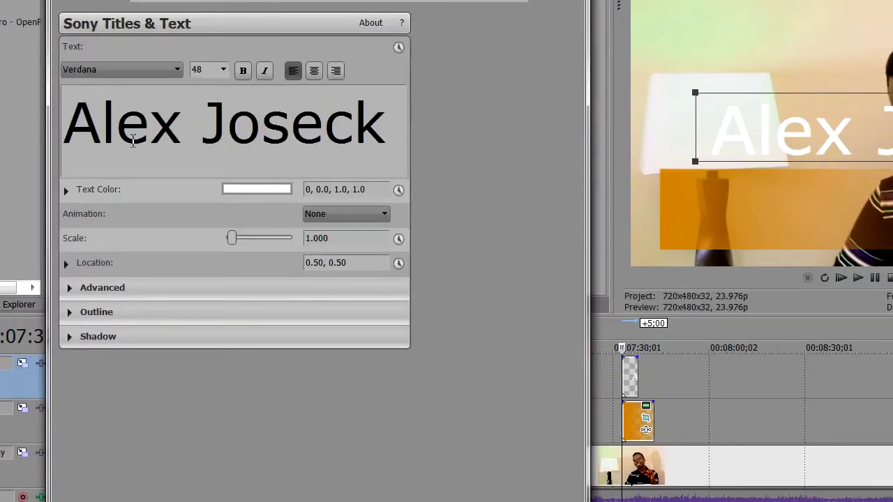
key("Return")
type("A")
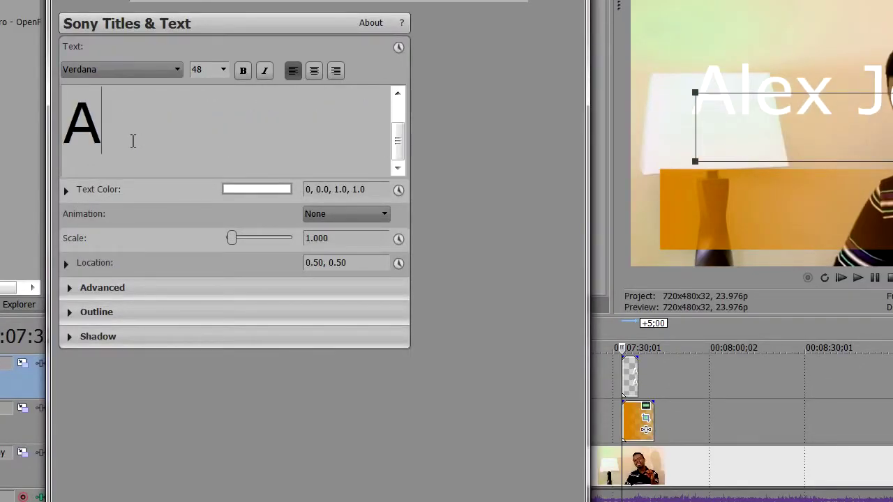
type("JOTI")
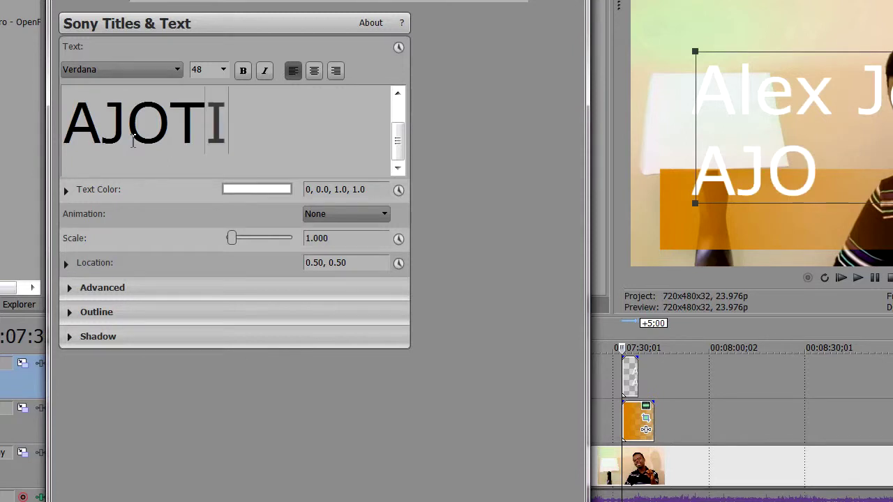
type("J")
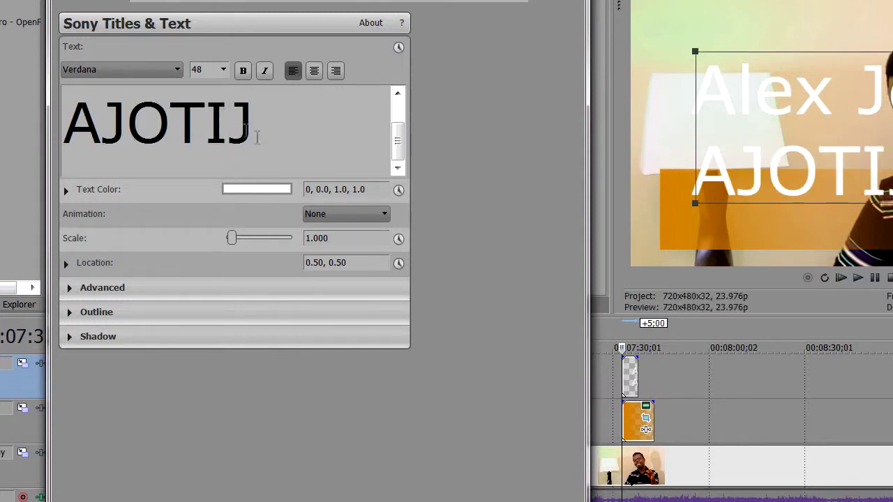
- Set both title lines to font size 20
left_click_drag(300, 161, 49, 46)
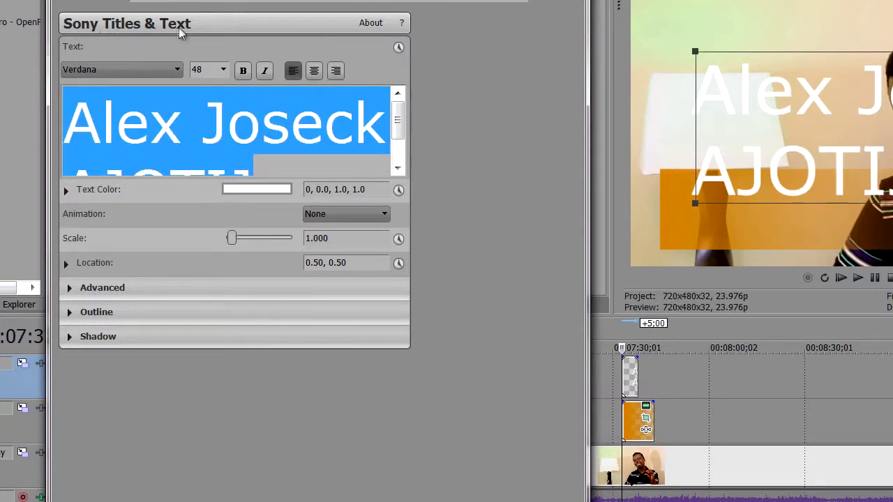
left_click(223, 69)
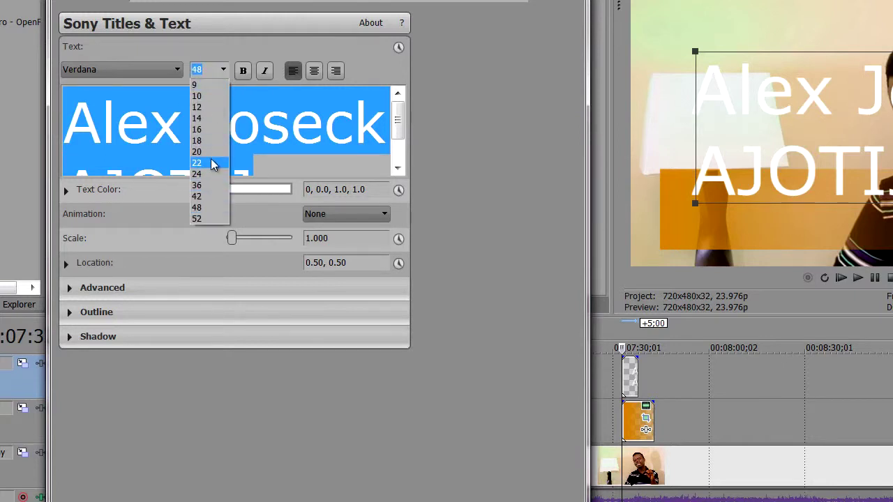
left_click(213, 153)
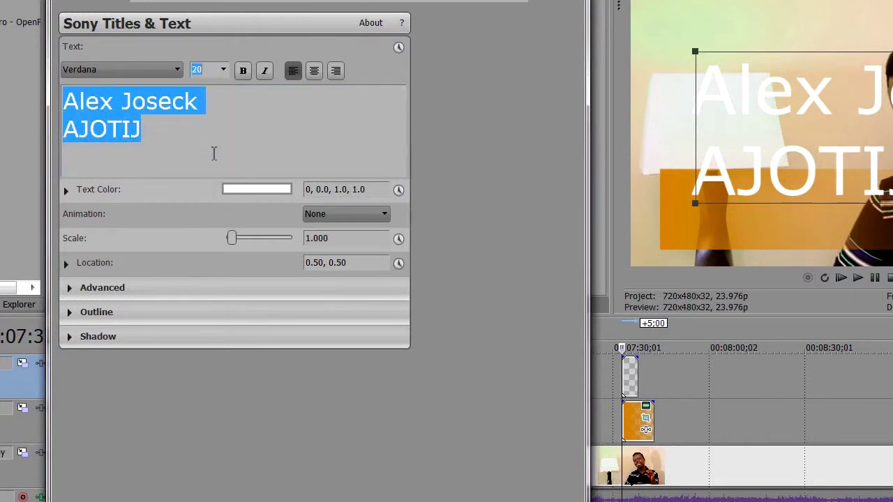
left_click(179, 135)
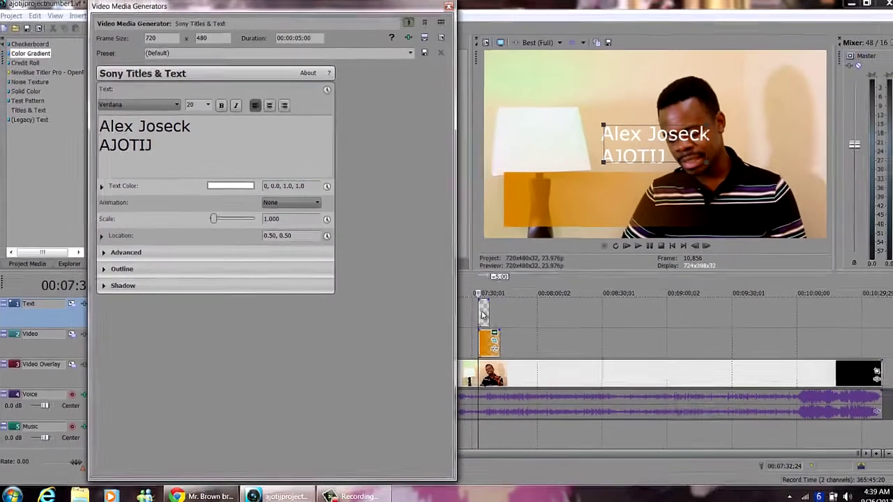
- Pan the title to centre 520.4, 101.1 so it sits lower-left on the orange bar
right_click(629, 372)
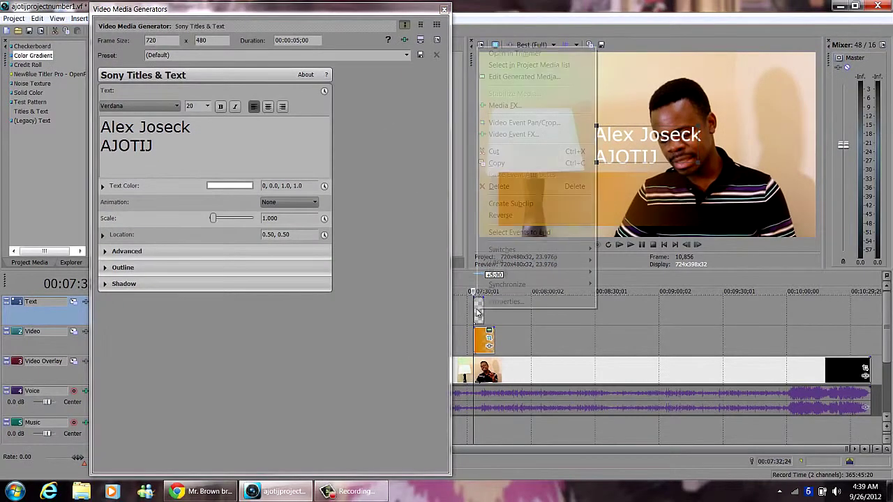
left_click(513, 123)
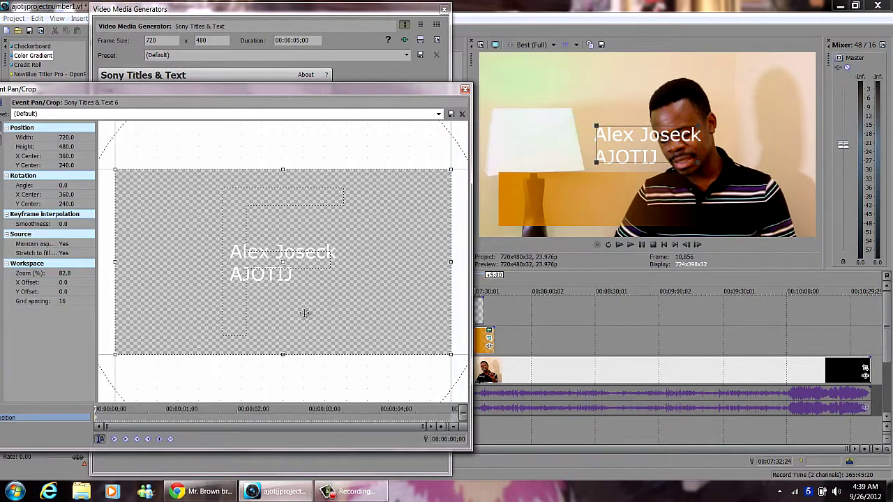
left_click_drag(205, 301, 279, 247)
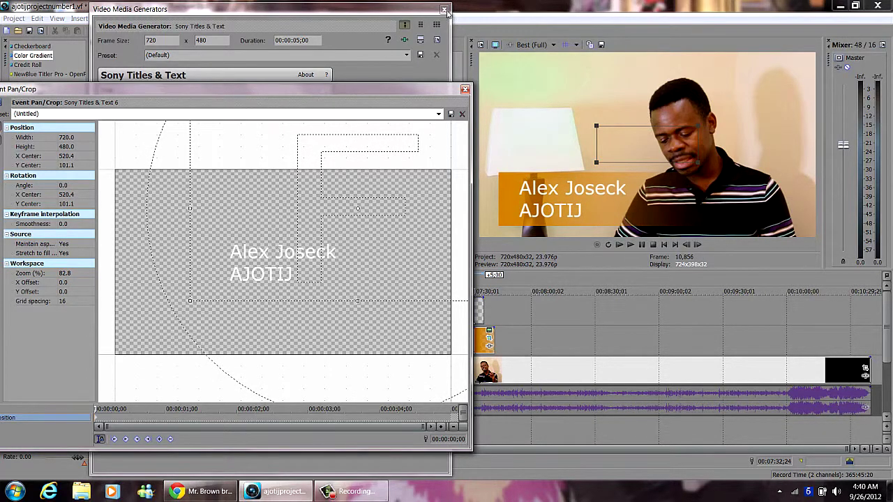
left_click(465, 89)
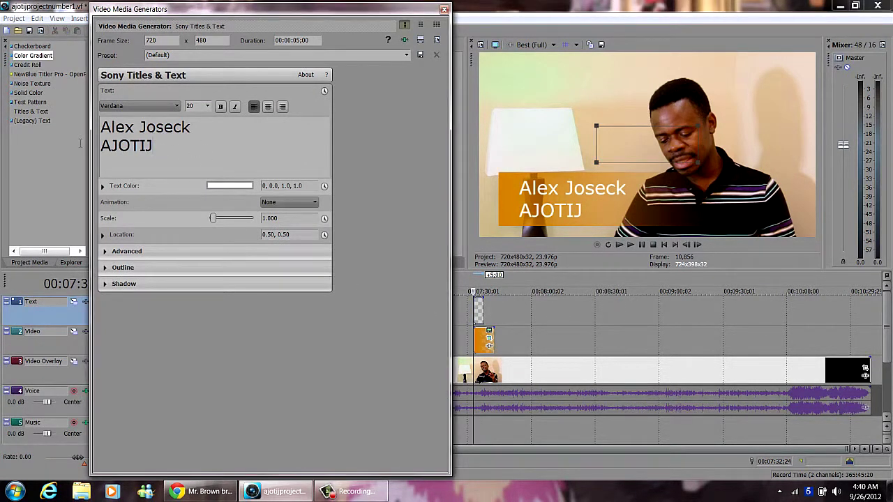
- Shrink the AJOTIJ line to 12-point and close the title editor
double_click(163, 141)
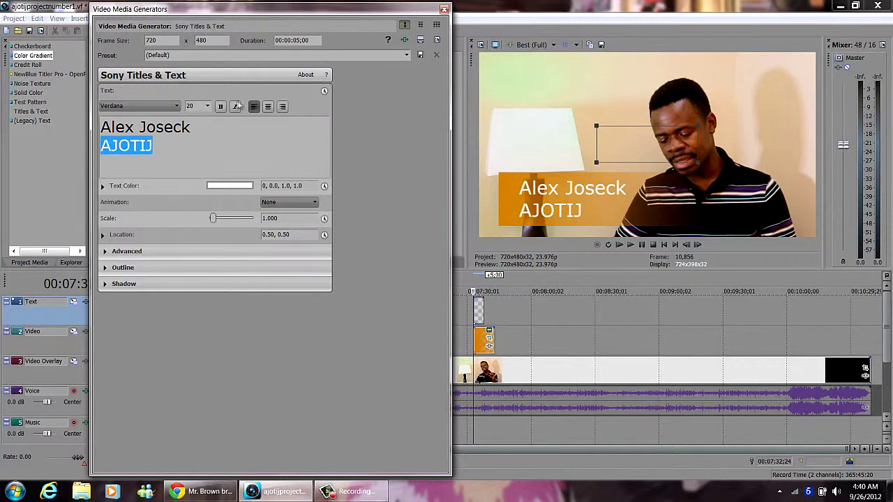
left_click(208, 107)
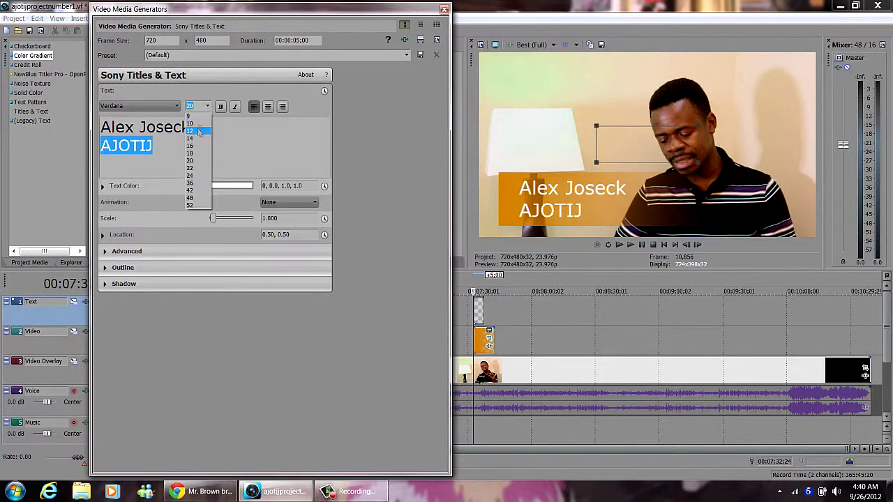
left_click(192, 131)
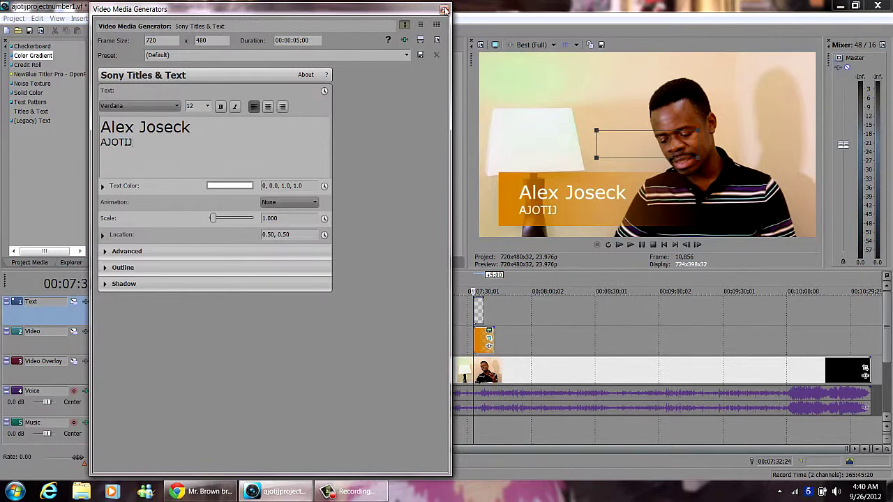
left_click(444, 10)
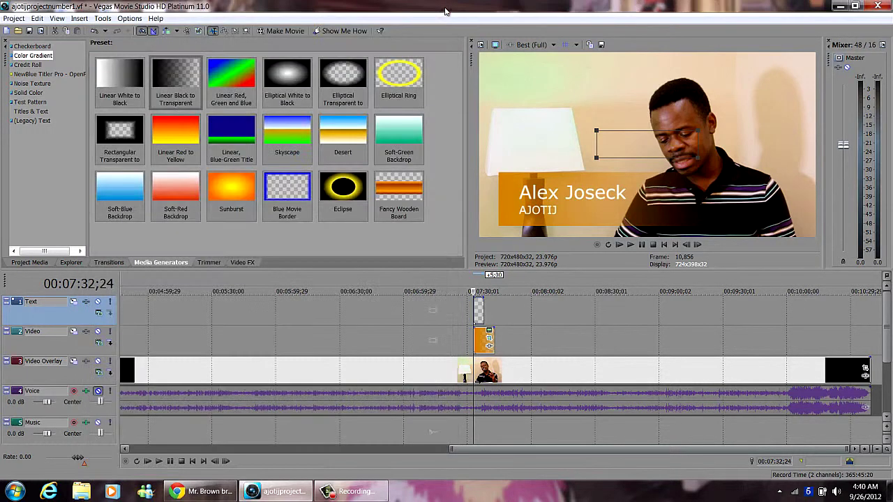
- Shift the text event slightly later and zoom the timeline in
left_click(468, 328)
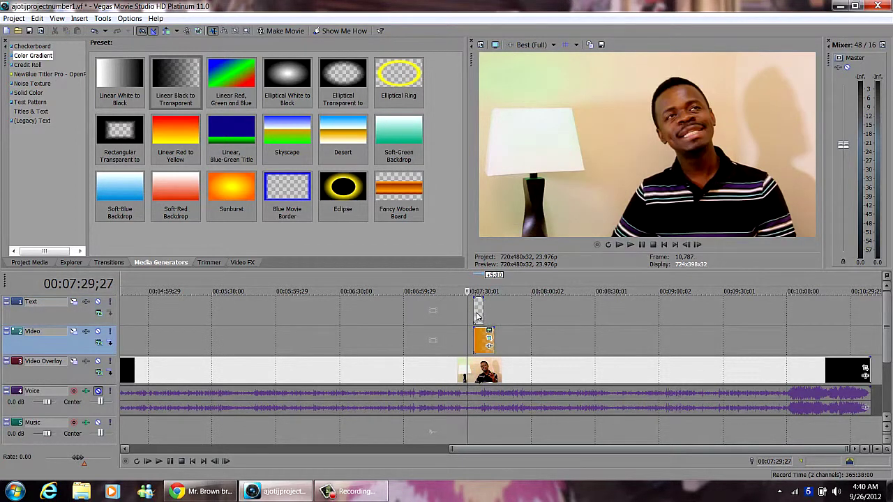
left_click_drag(478, 316, 484, 316)
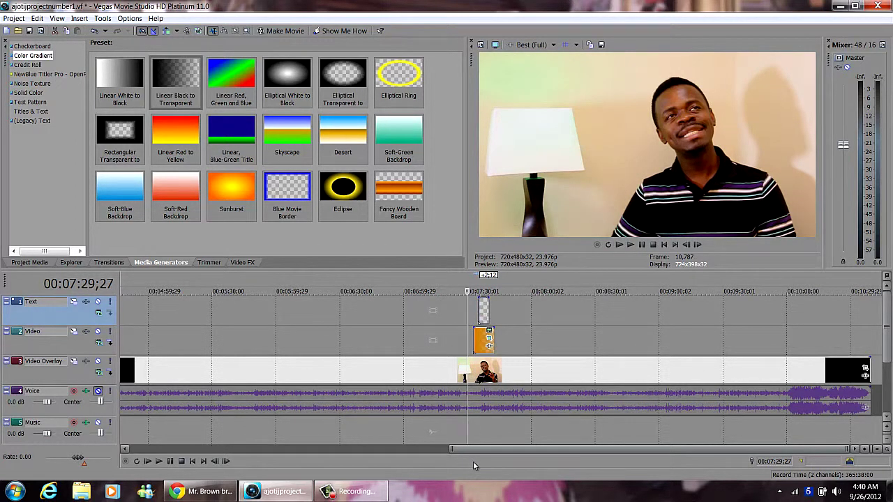
left_click_drag(838, 449, 643, 447)
left_click_drag(452, 449, 596, 449)
- Add a fade-in and fade-out to the orange bar and a fade-in to the name text
left_click_drag(546, 328, 559, 328)
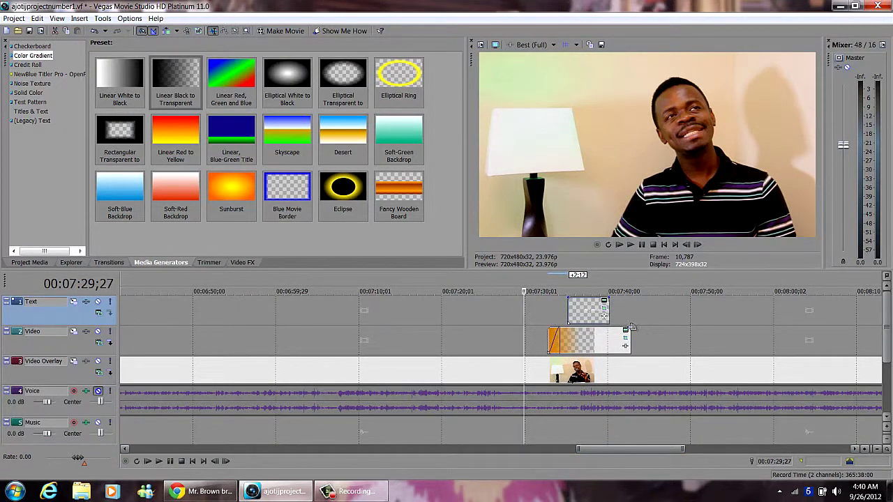
left_click_drag(631, 327, 615, 327)
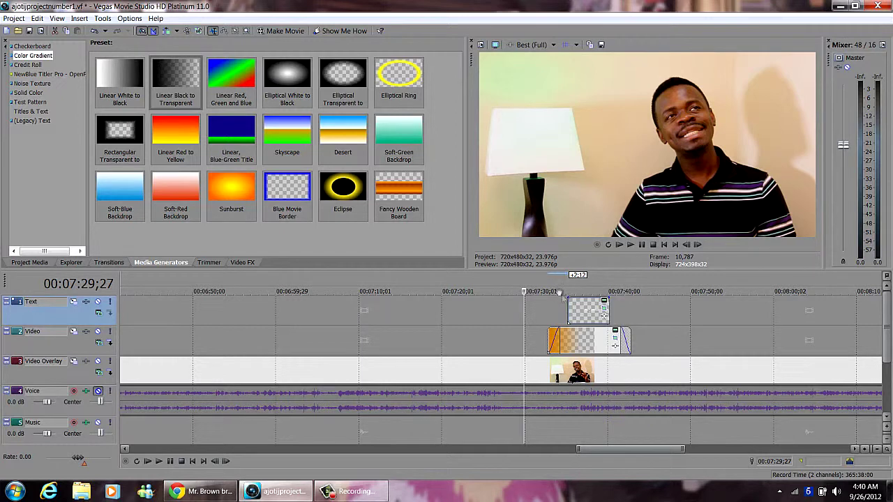
left_click_drag(568, 299, 605, 299)
left_click(631, 245)
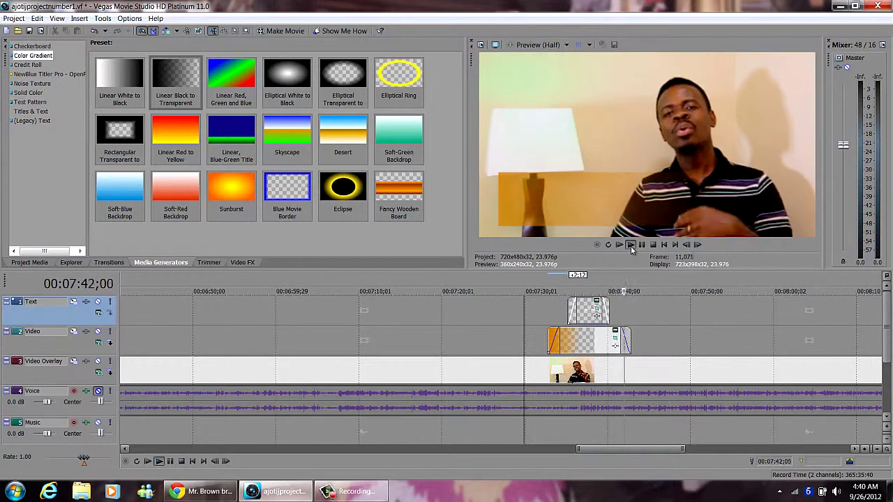
left_click(630, 245)
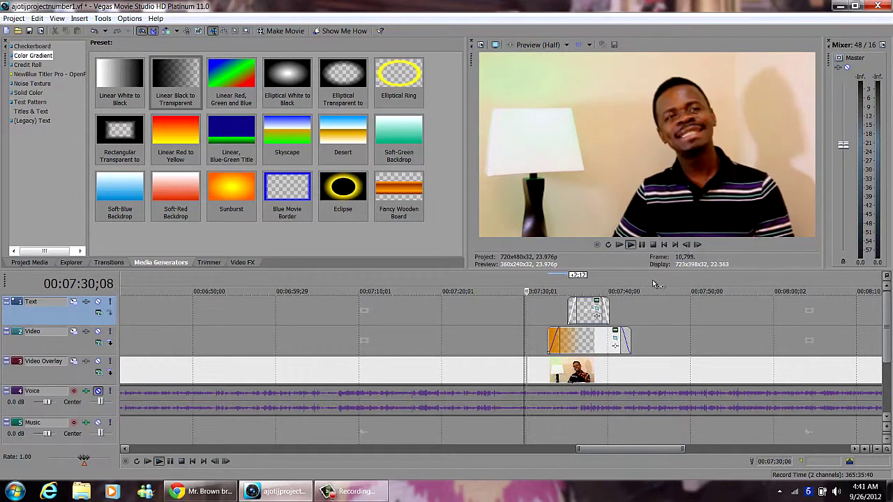
left_click(642, 245)
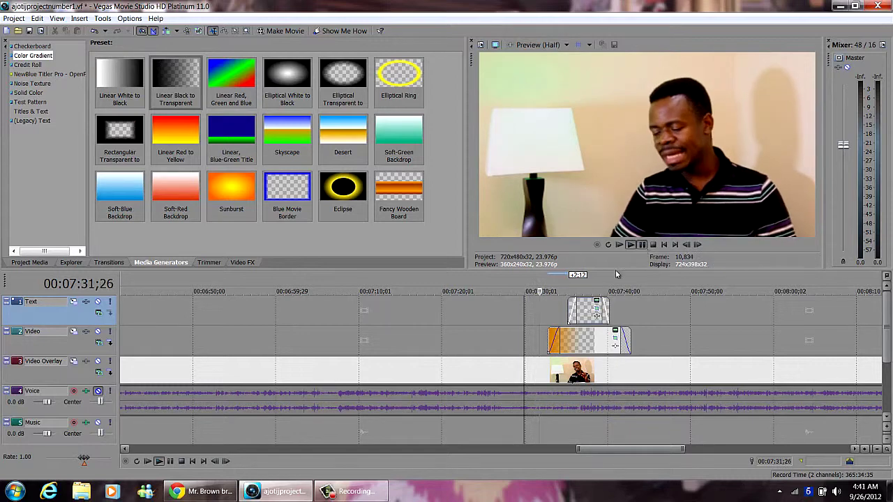